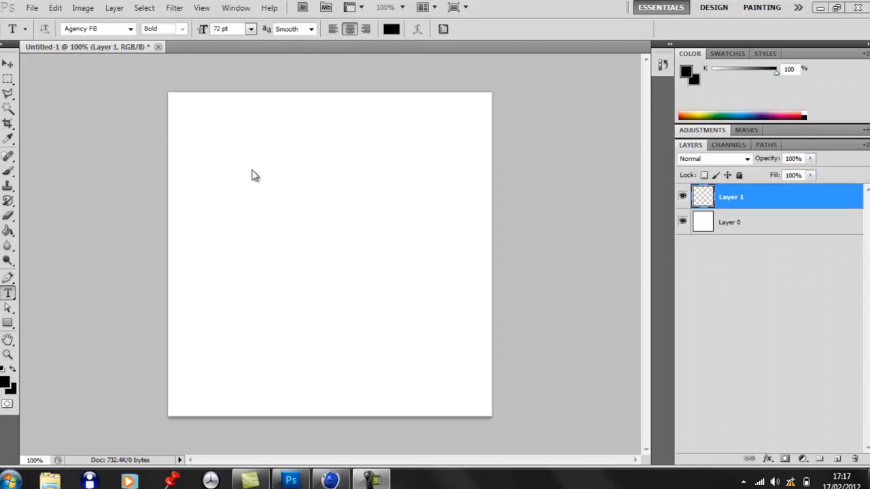
# Add a bold type layer containing the letter D.
pyautogui.click(14, 293)
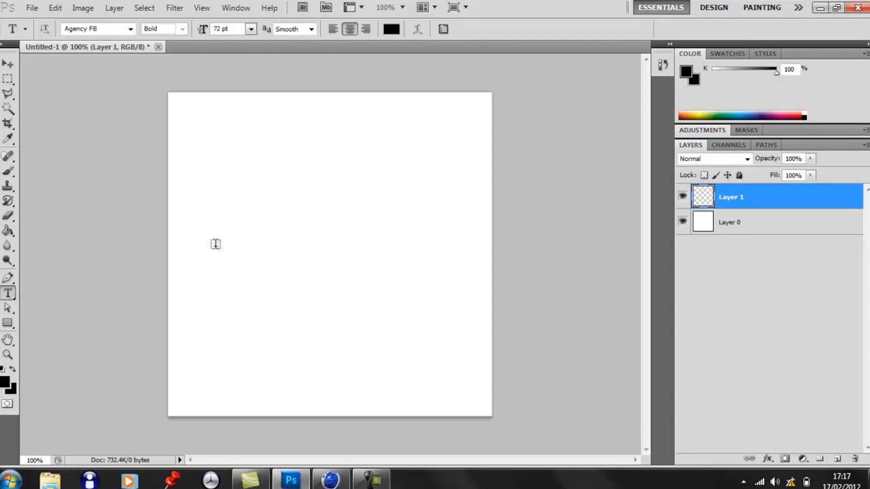
pyautogui.moveTo(196, 171); pyautogui.dragTo(422, 347)
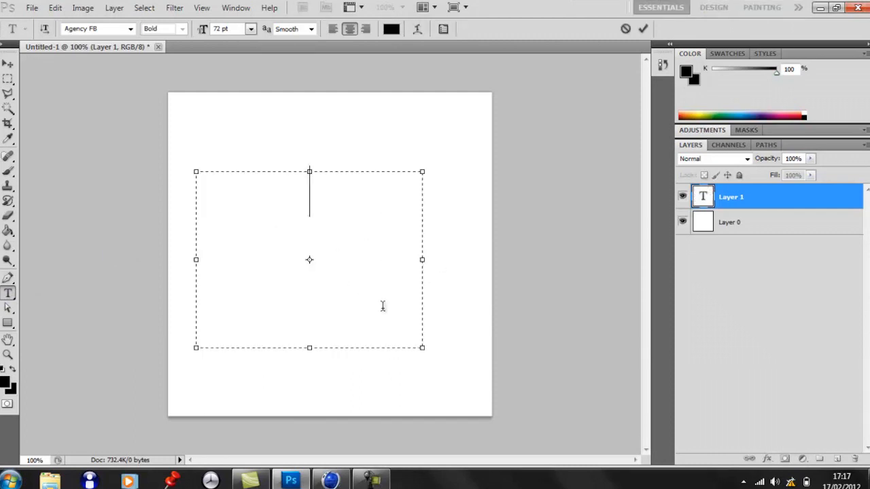
pyautogui.write('D')
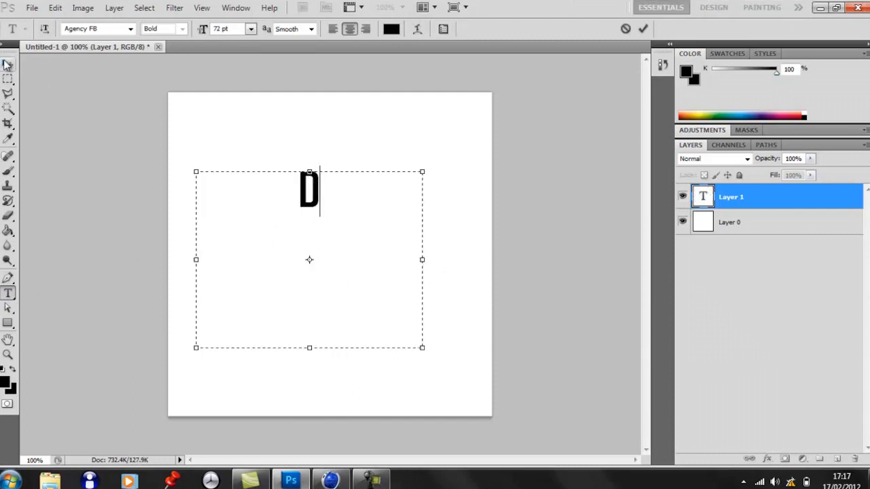
pyautogui.click(8, 64)
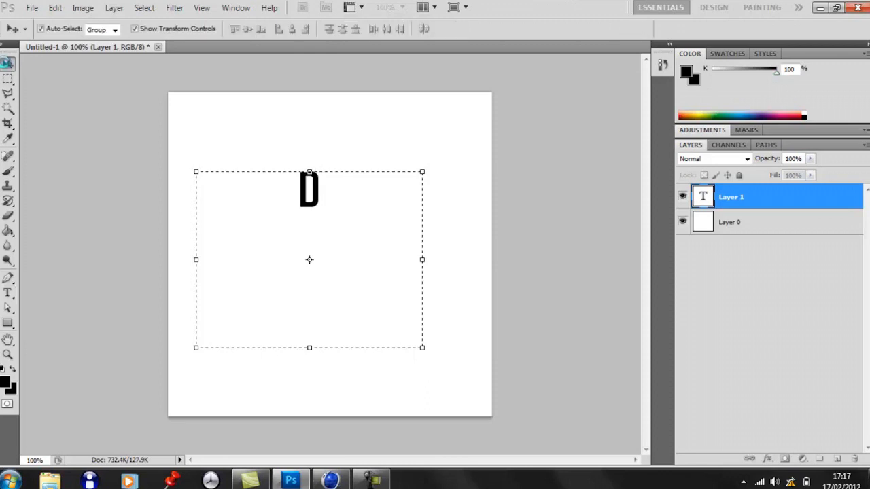
# Add a second type layer with a capital E, sitting lower beside the D.
pyautogui.click(8, 293)
pyautogui.moveTo(226, 182); pyautogui.dragTo(440, 368)
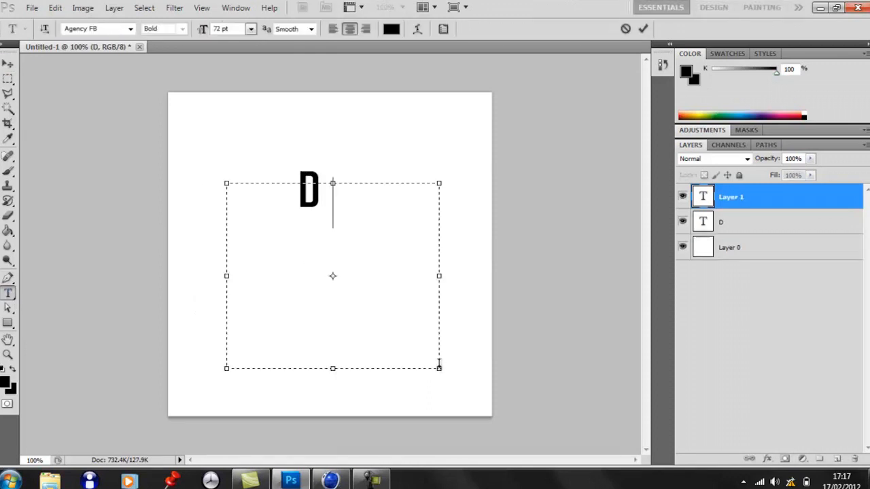
pyautogui.write('e')
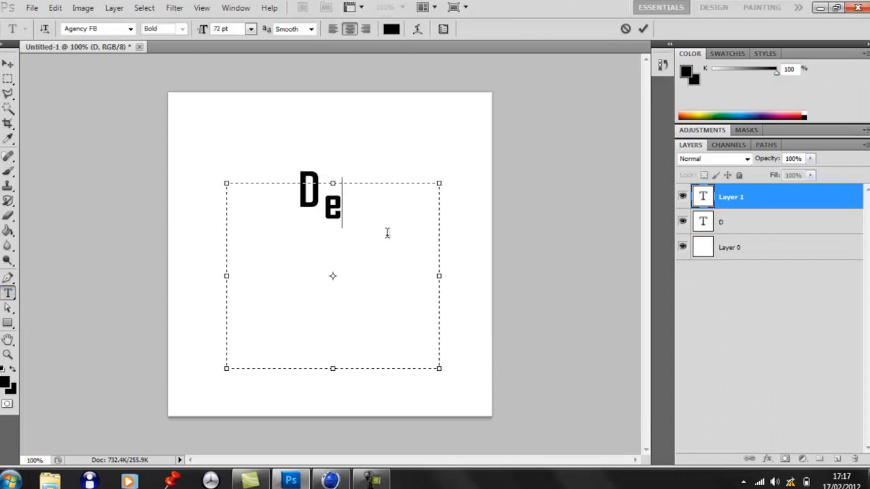
pyautogui.press('BackSpace')
pyautogui.write('E')
pyautogui.click(8, 63)
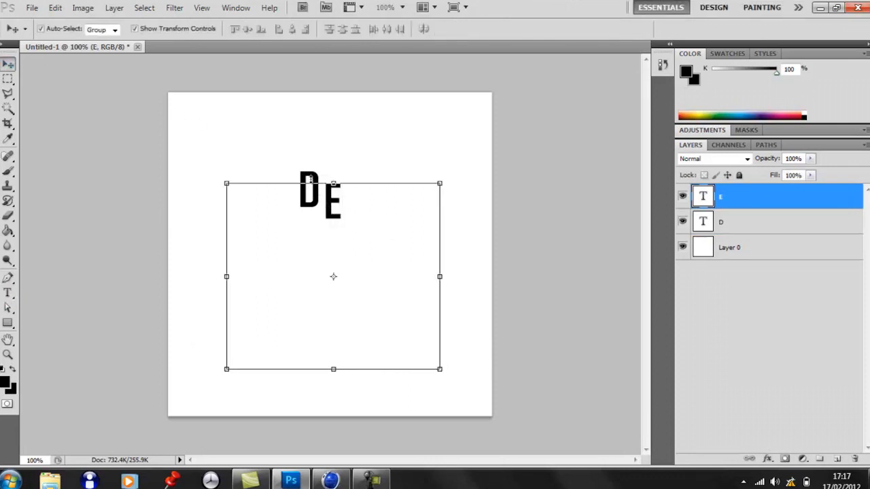
# Move the D and E letters down toward the page centre.
pyautogui.click(46, 83)
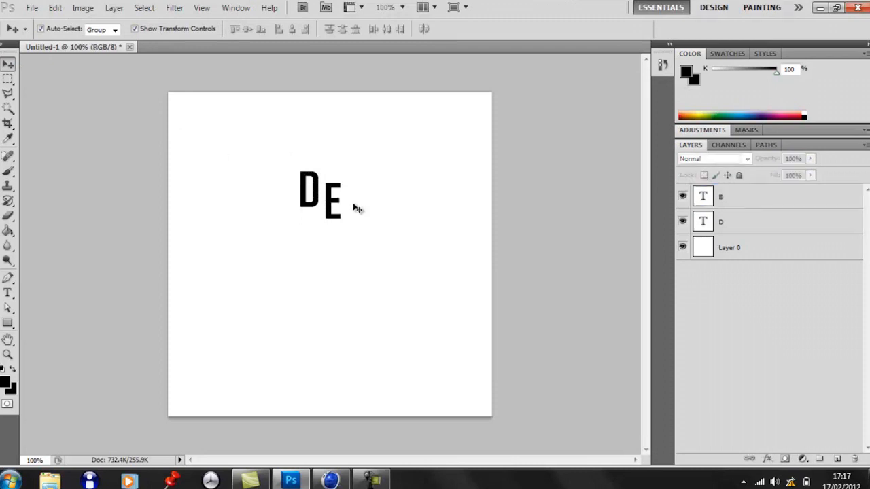
pyautogui.click(307, 178)
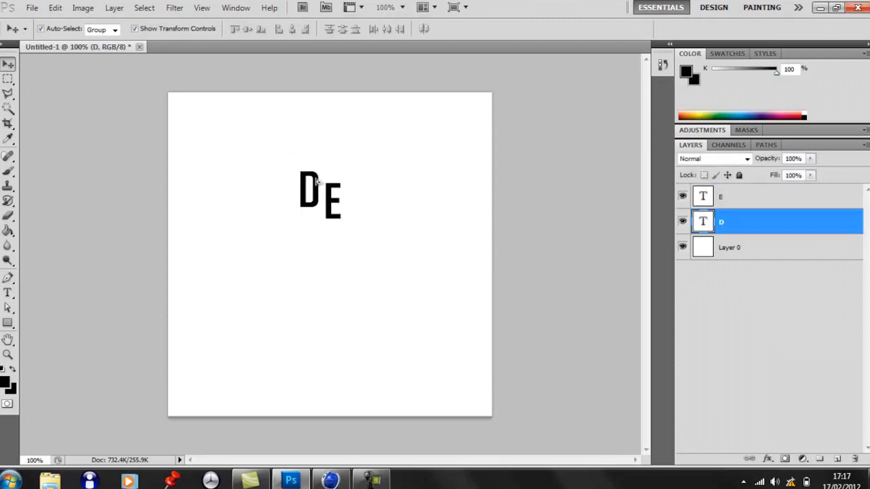
pyautogui.moveTo(308, 178); pyautogui.dragTo(290, 248)
pyautogui.moveTo(344, 206)
pyautogui.mouseDown()
pyautogui.moveTo(324, 265)
pyautogui.moveTo(317, 259)
pyautogui.mouseUp()
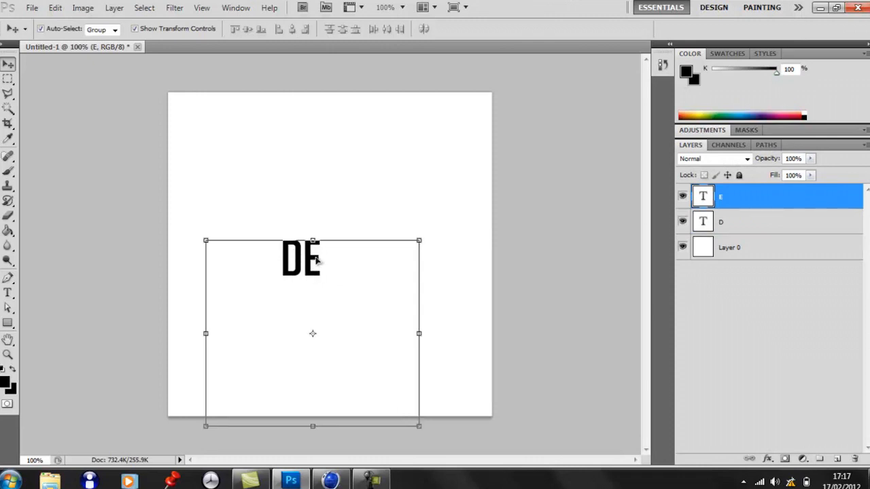
pyautogui.click(301, 258)
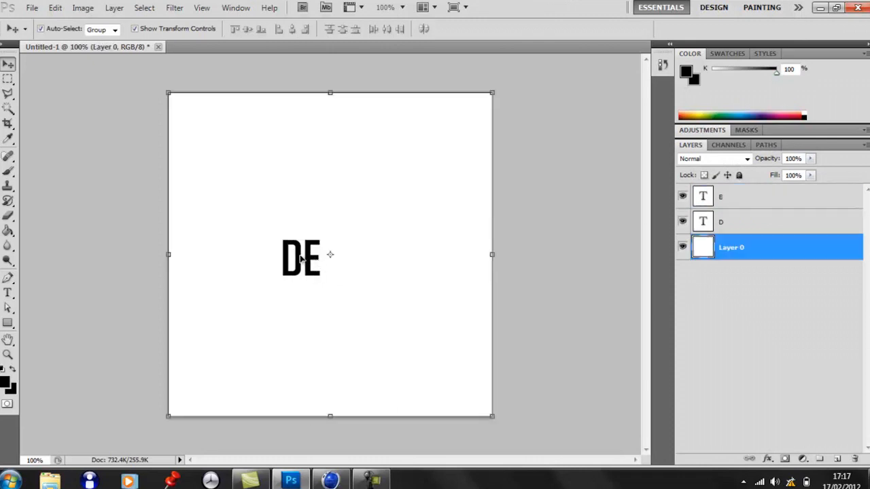
# Flip the D layer horizontally and nudge it against the E.
pyautogui.click(818, 221)
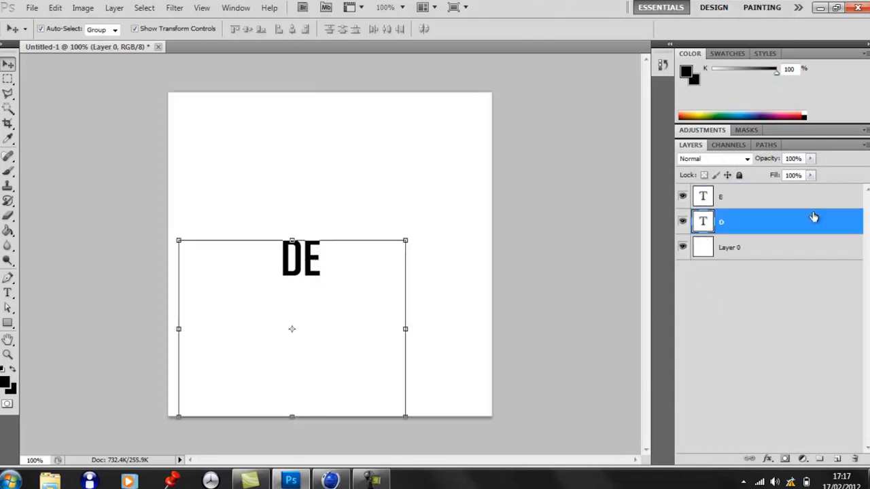
pyautogui.click(56, 8)
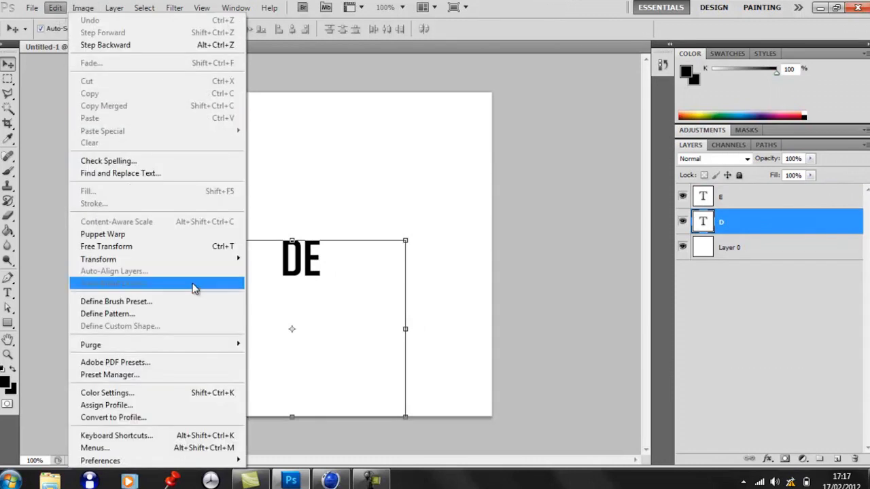
pyautogui.moveTo(156, 259)
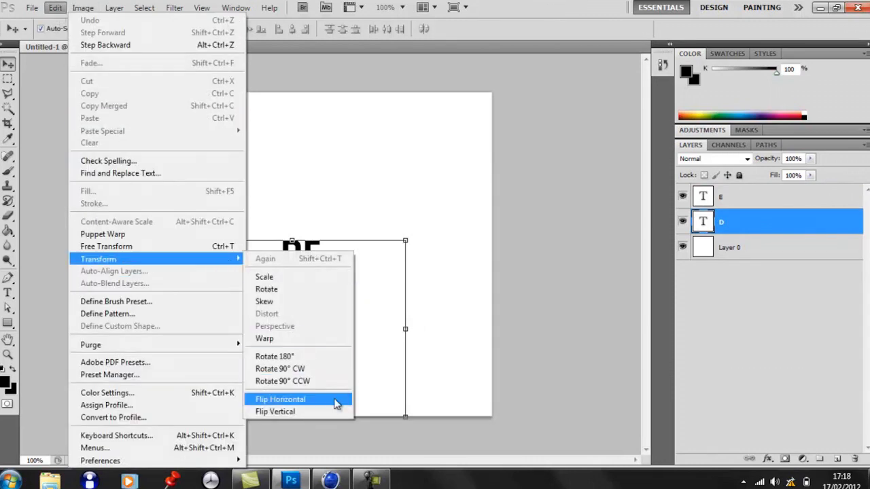
pyautogui.click(338, 400)
pyautogui.moveTo(302, 267); pyautogui.dragTo(305, 264)
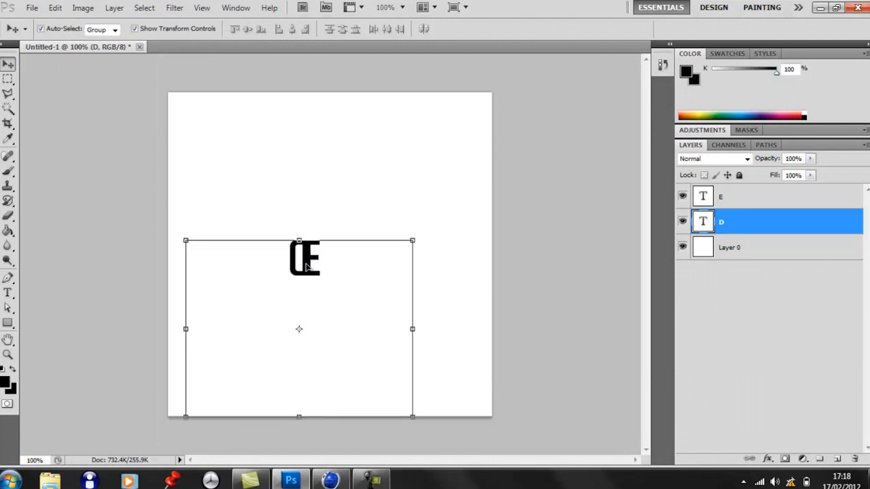
pyautogui.click(372, 189)
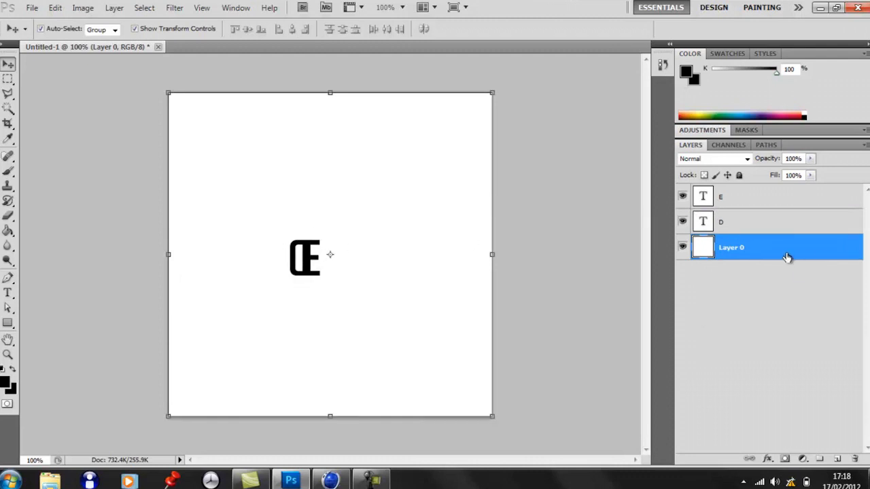
# Delete the white background layer and merge layers D and E into one.
pyautogui.press('Delete')
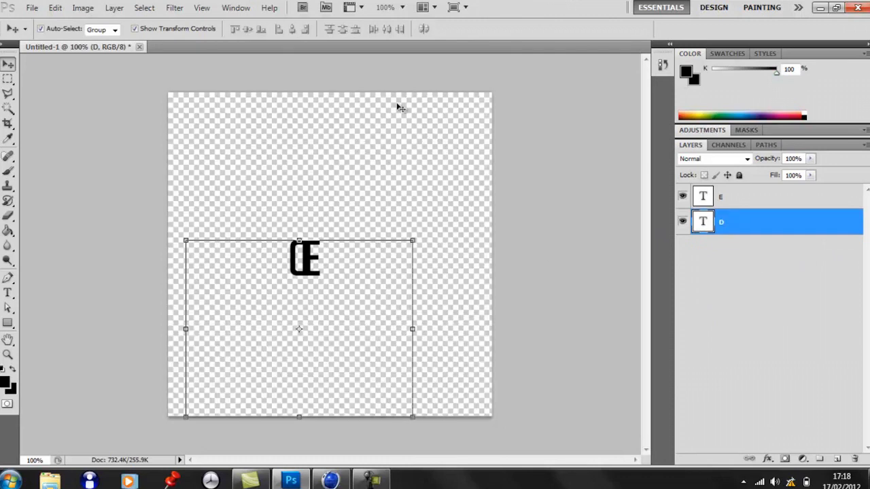
pyautogui.keyDown('shift'); pyautogui.click(747, 204); pyautogui.keyUp('shift')
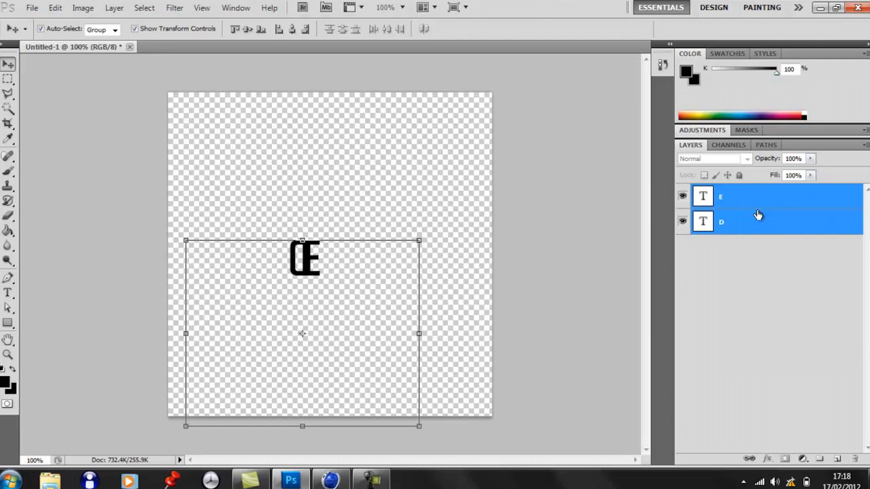
pyautogui.hotkey('ctrl', 'e')
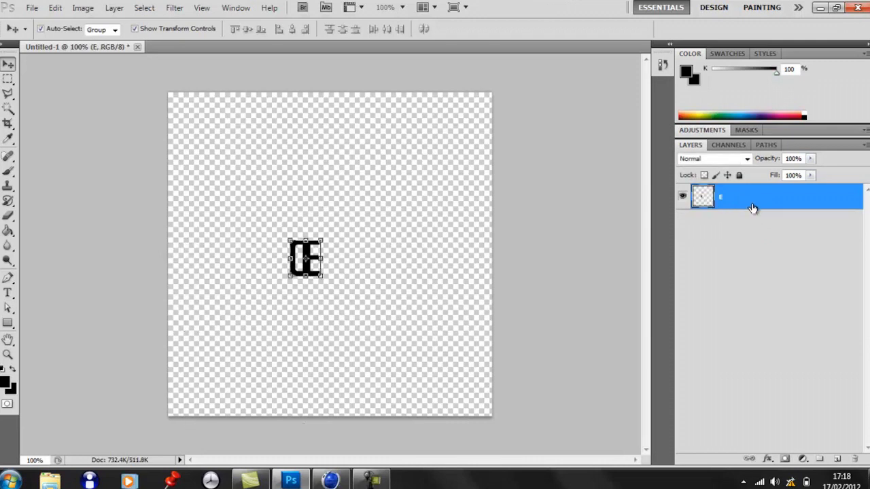
pyautogui.click(685, 236)
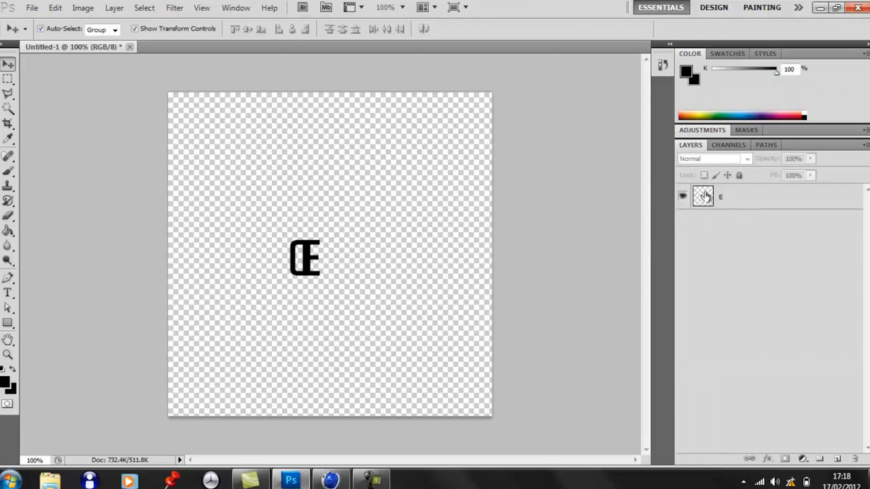
# Select the merged letters' pixels and make a Work Path at 2.0 pixel tolerance.
pyautogui.rightClick(703, 197)
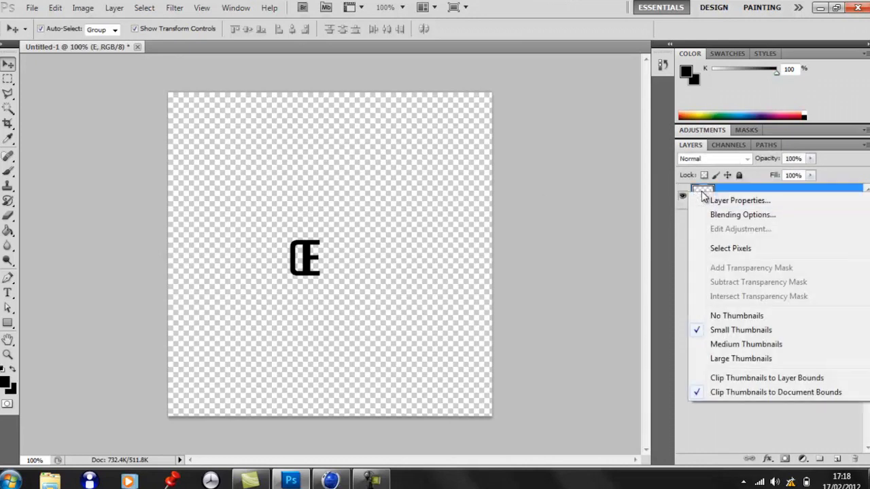
pyautogui.click(745, 251)
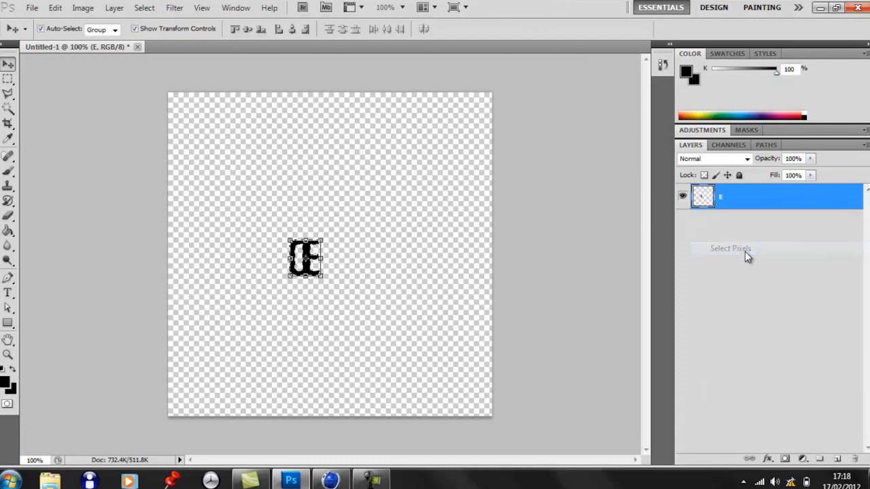
pyautogui.click(775, 146)
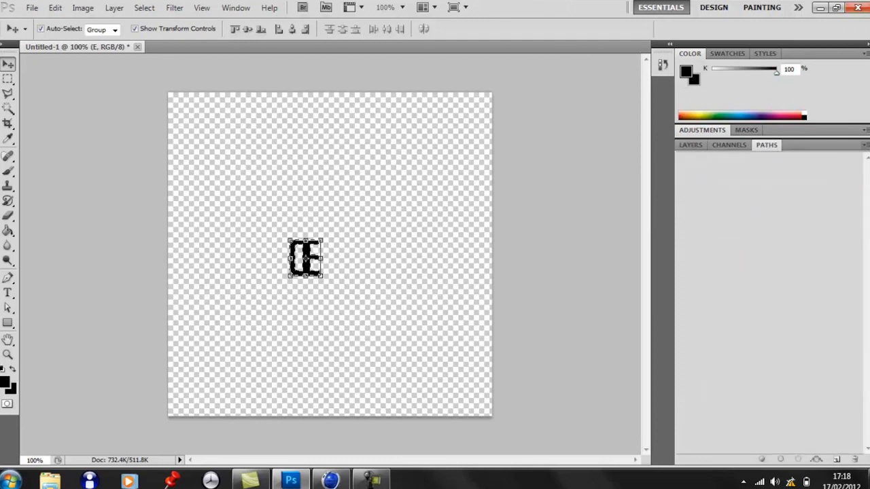
pyautogui.click(864, 145)
pyautogui.click(840, 197)
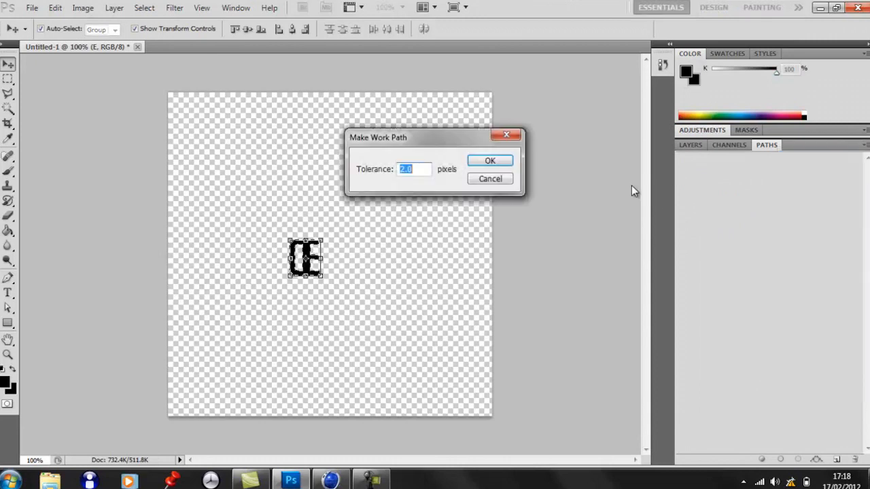
pyautogui.click(493, 163)
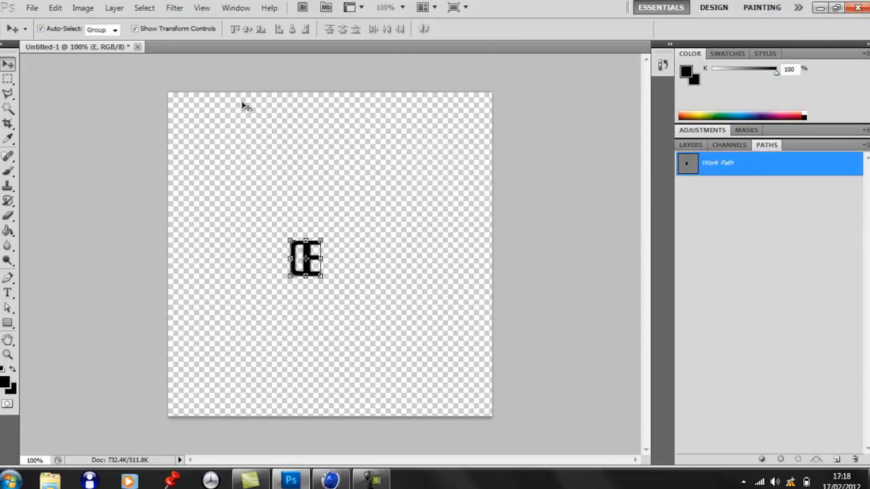
pyautogui.click(32, 8)
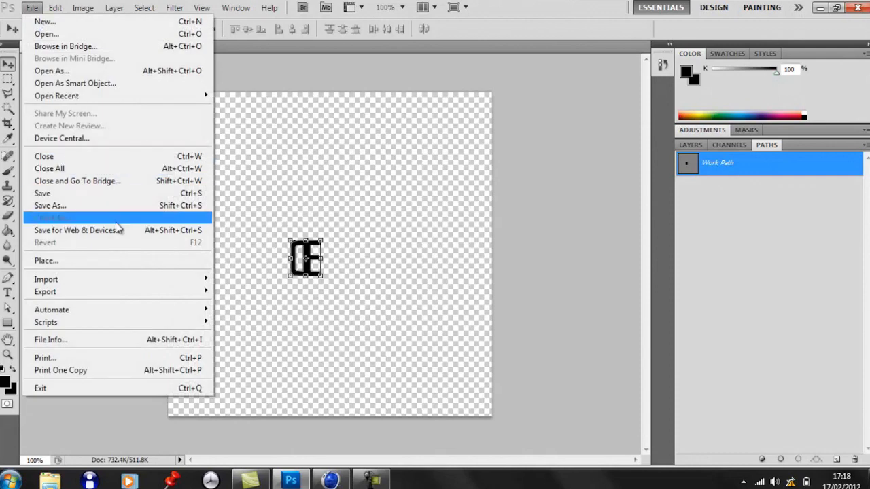
pyautogui.moveTo(116, 291)
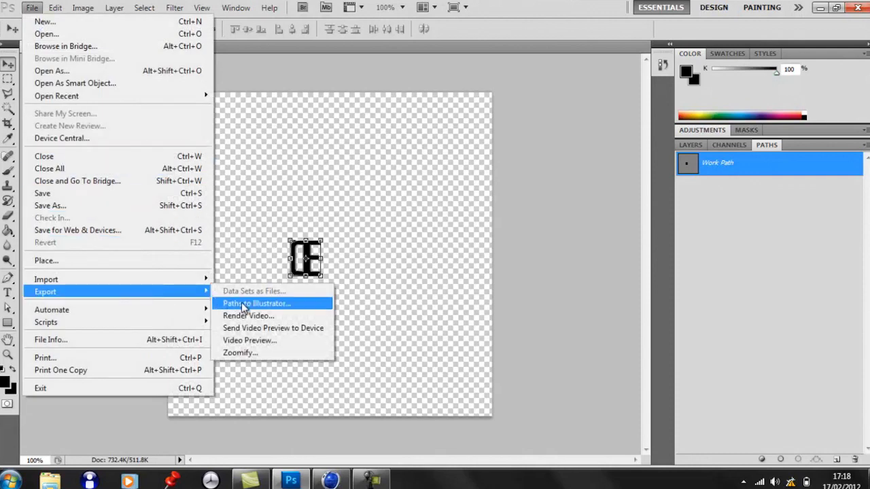
# Export the Work Path to Illustrator as a file named DE on the Desktop.
pyautogui.click(243, 303)
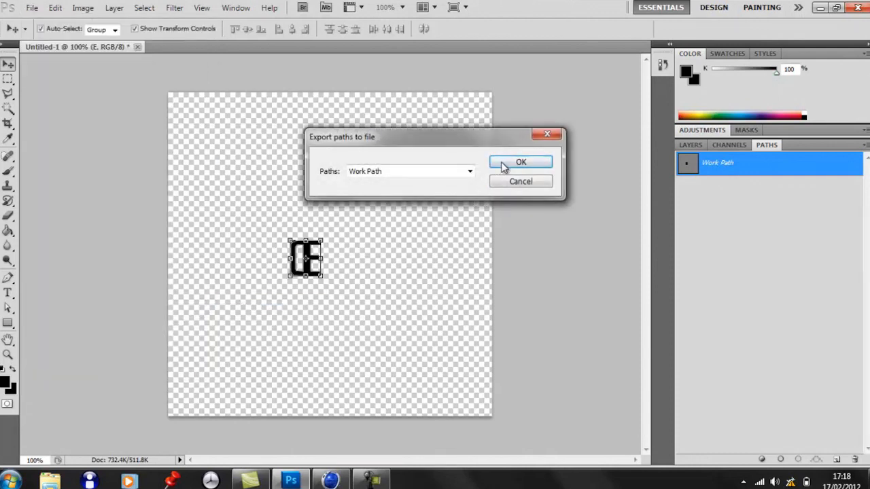
pyautogui.click(505, 167)
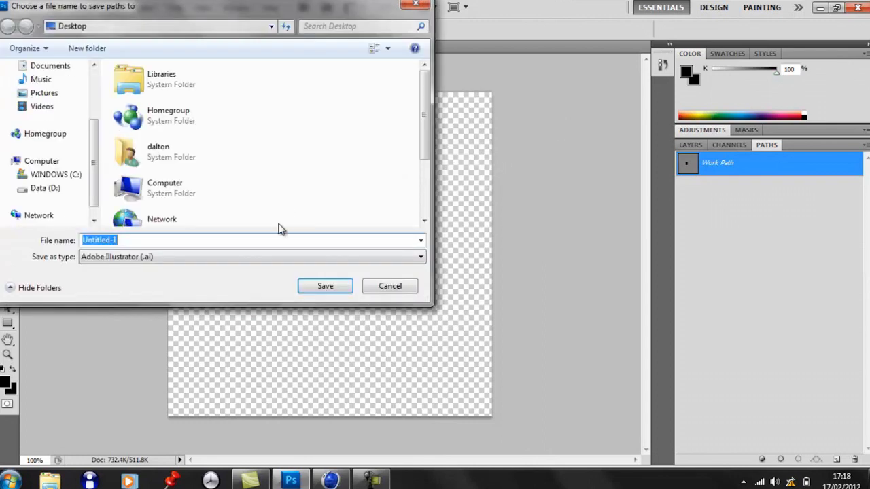
pyautogui.write('DE')
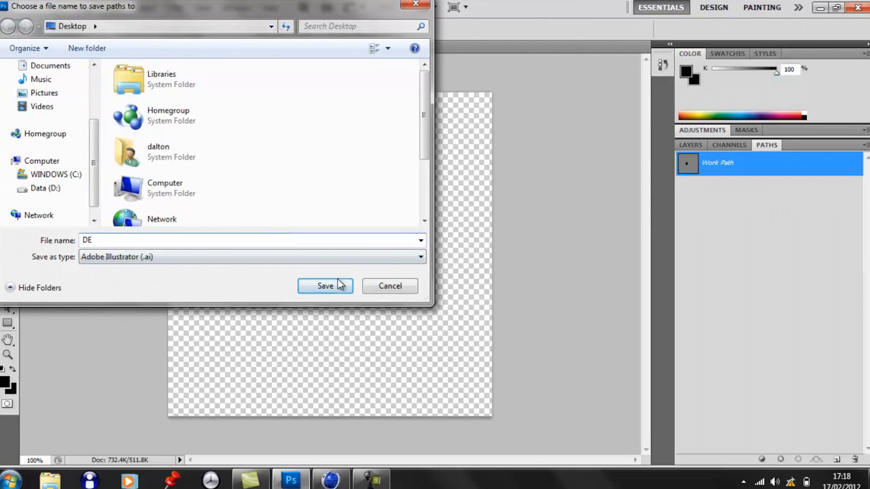
pyautogui.click(340, 286)
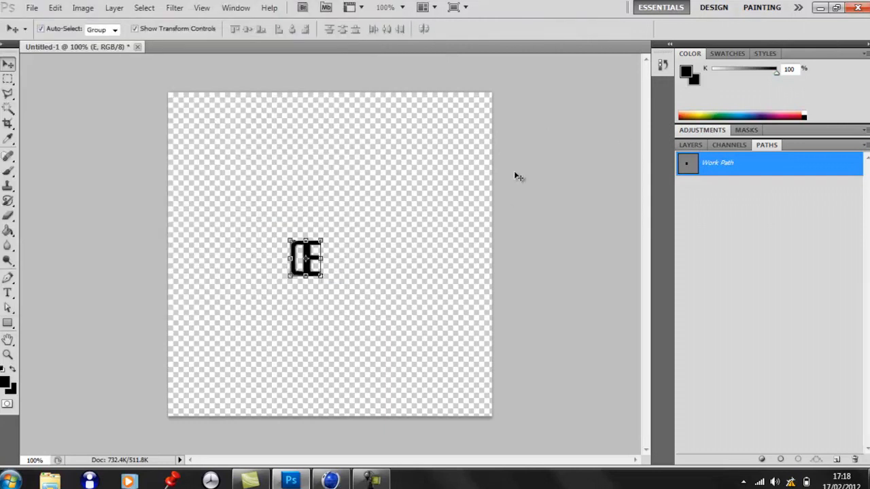
# Minimize Photoshop and bring Cinema 4D Studio to the front.
pyautogui.click(820, 8)
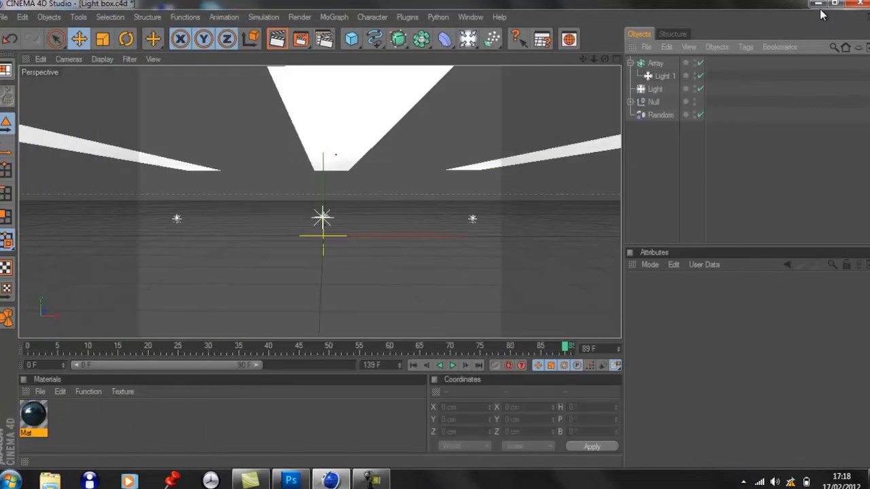
pyautogui.click(819, 4)
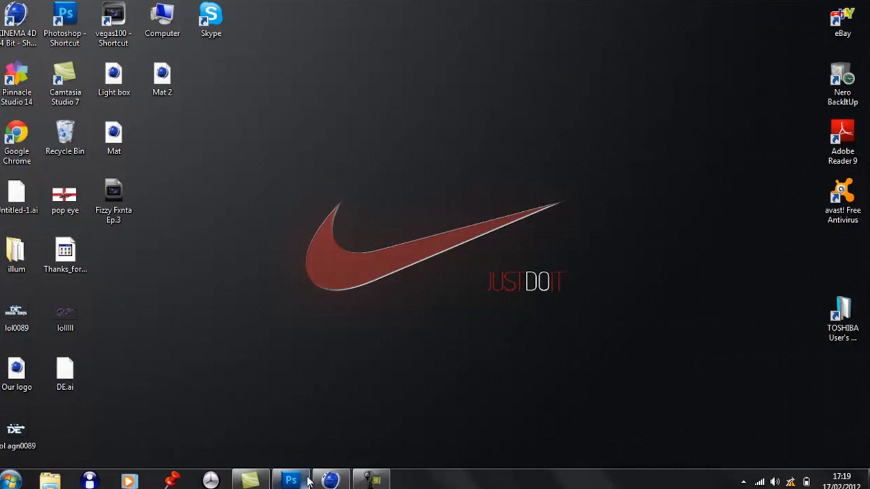
pyautogui.click(330, 481)
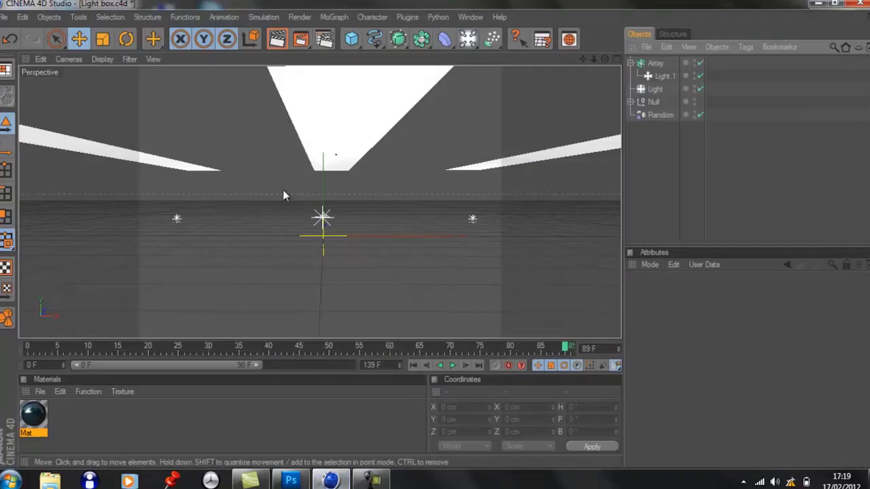
# Open DE.ai from the Desktop in Cinema 4D.
pyautogui.click(4, 16)
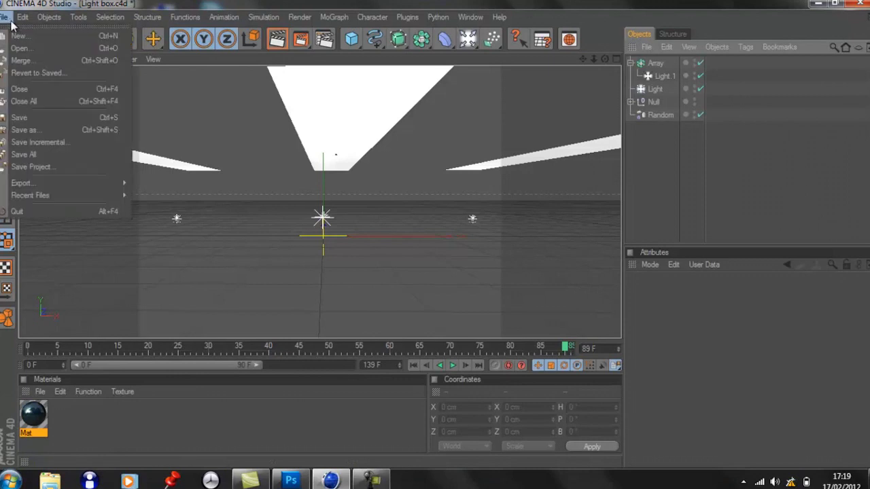
pyautogui.press('Escape')
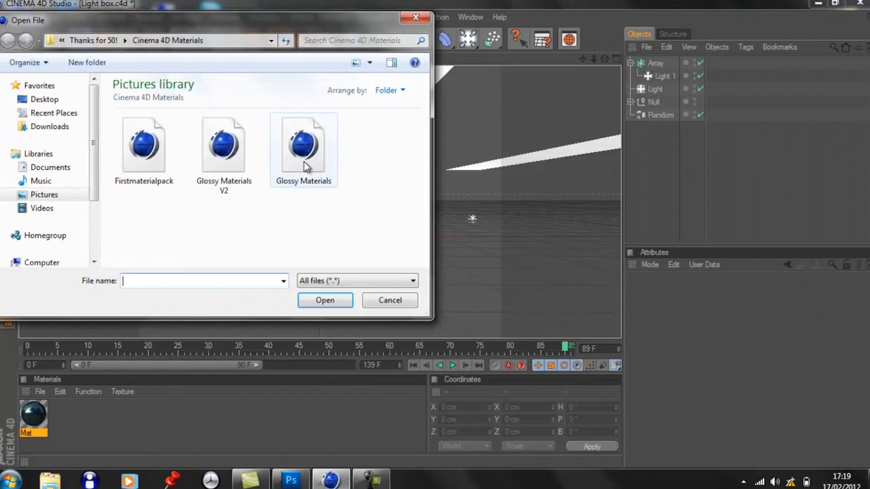
pyautogui.click(42, 100)
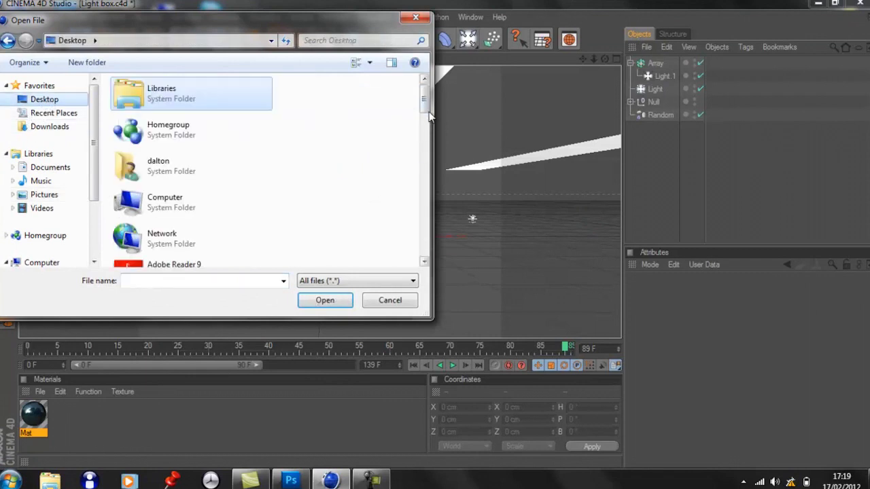
pyautogui.moveTo(429, 115); pyautogui.dragTo(427, 250)
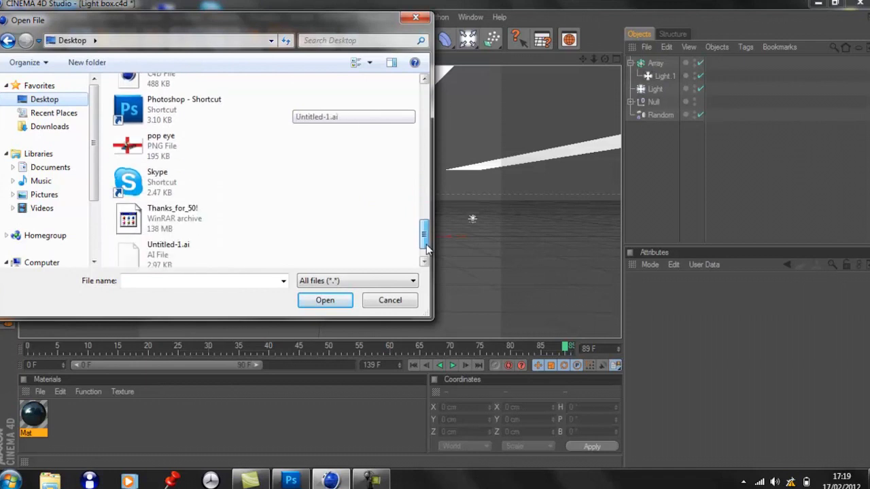
pyautogui.moveTo(427, 251); pyautogui.dragTo(425, 246)
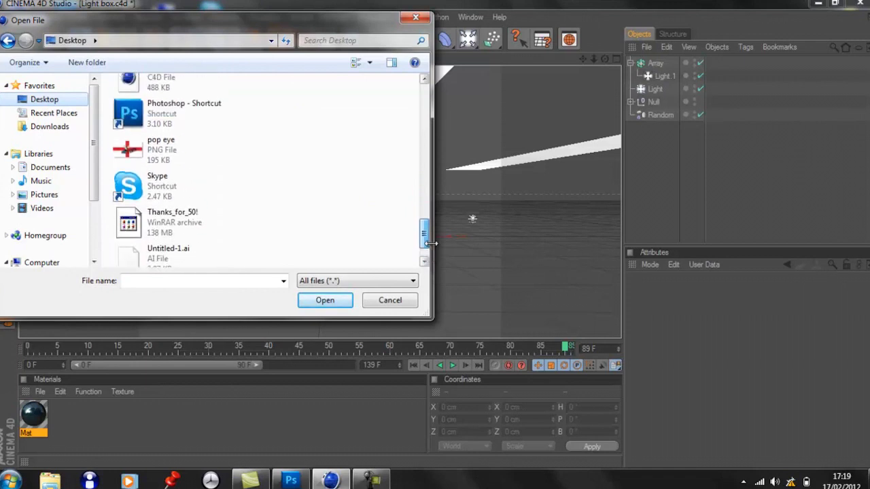
pyautogui.click(194, 281)
pyautogui.write('d')
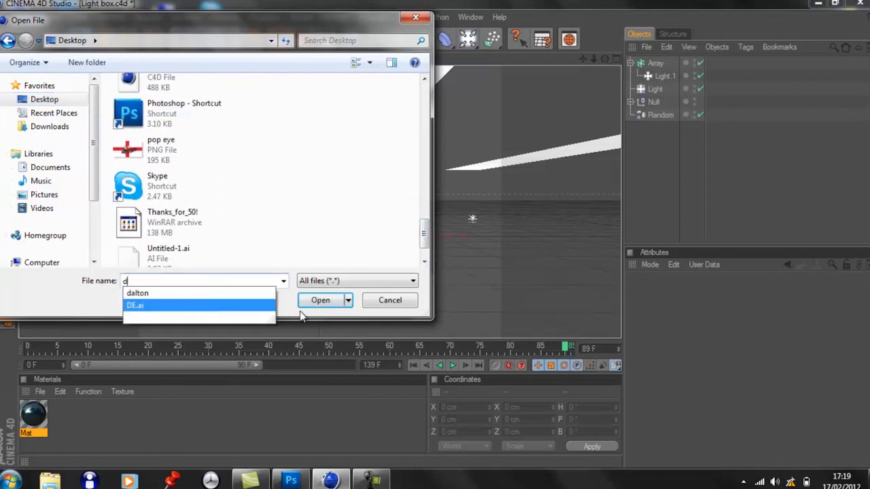
pyautogui.click(317, 303)
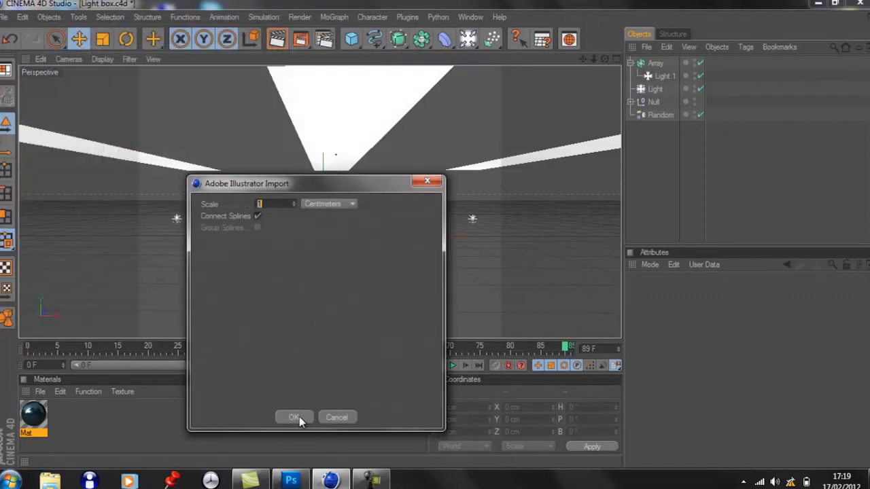
# Import DE.ai with default settings and lower the DE spline to Y 31.28 cm.
pyautogui.click(297, 414)
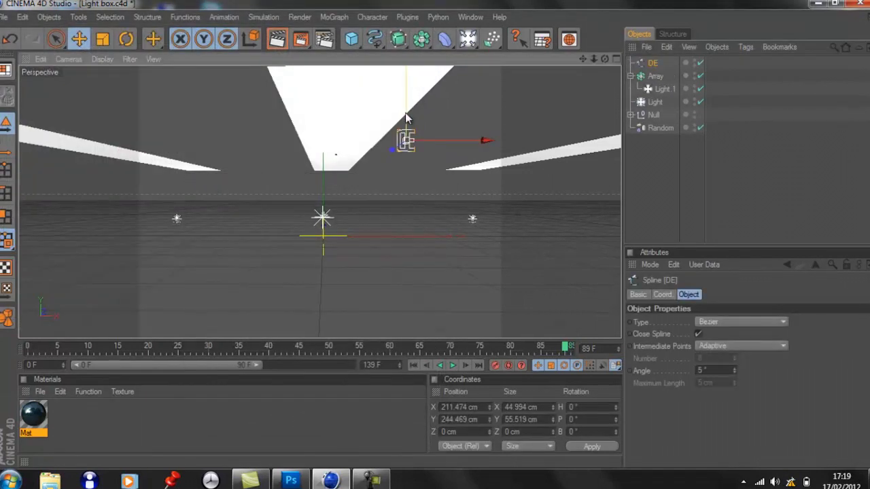
pyautogui.moveTo(406, 118); pyautogui.dragTo(435, 237)
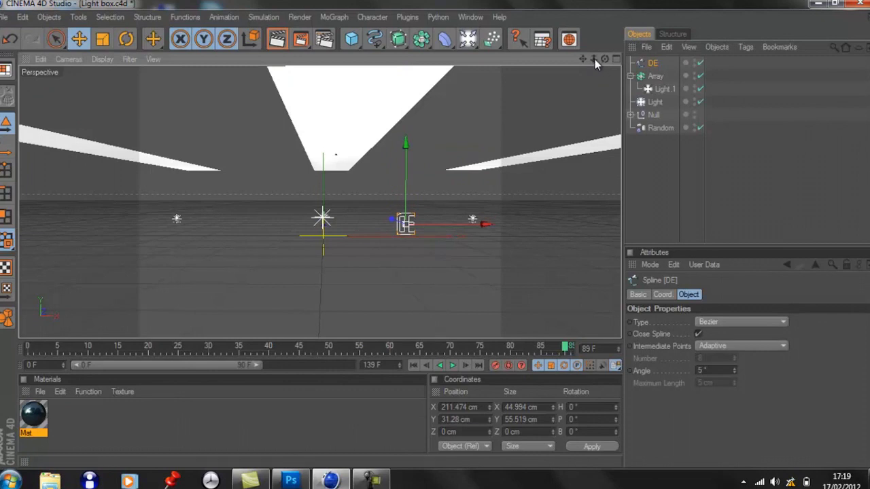
pyautogui.scroll(1, 435, 233)
pyautogui.scroll(2, 436, 233)
pyautogui.scroll(2, 435, 232)
pyautogui.keyDown('alt'); pyautogui.moveTo(435, 232); pyautogui.dragTo(440, 233, button='middle'); pyautogui.keyUp('alt')
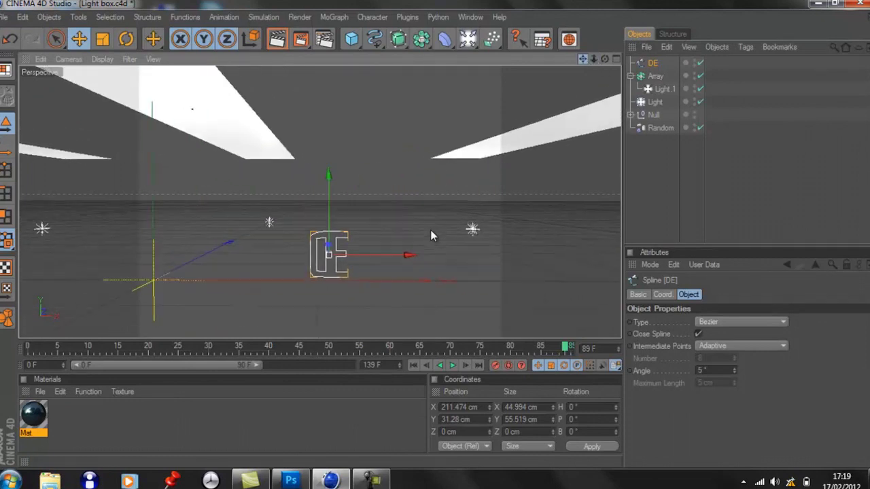
pyautogui.scroll(2, 440, 233)
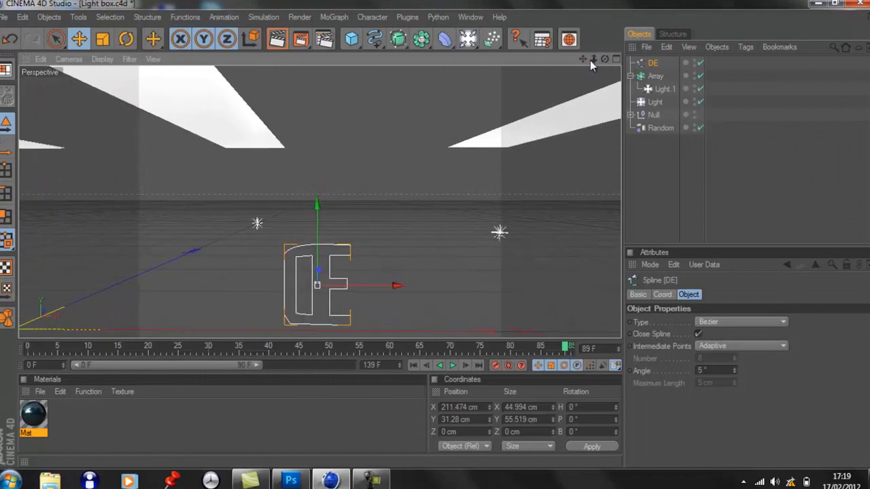
pyautogui.keyDown('alt'); pyautogui.moveTo(435, 232); pyautogui.dragTo(435, 233, button='middle'); pyautogui.keyUp('alt')
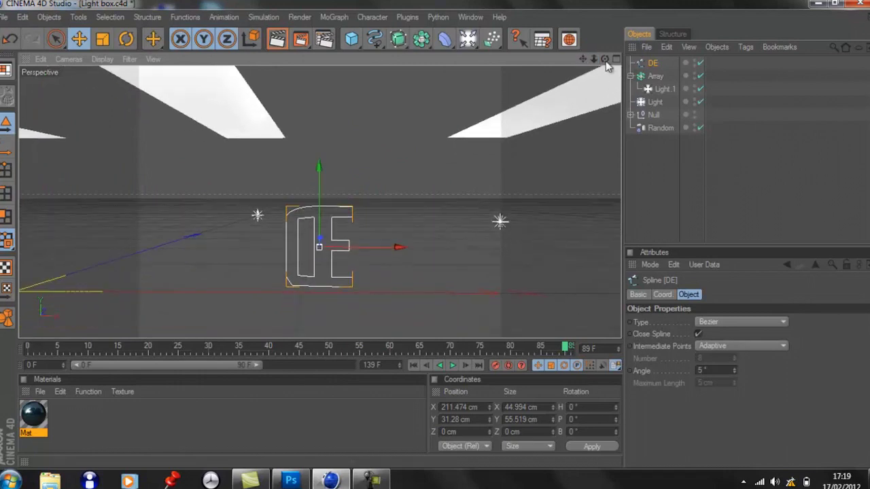
pyautogui.keyDown('alt'); pyautogui.moveTo(435, 236); pyautogui.dragTo(432, 237); pyautogui.keyUp('alt')
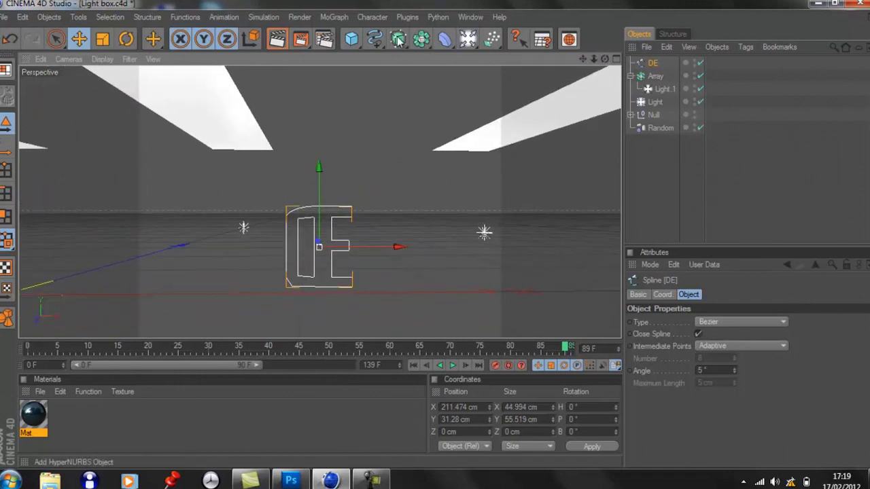
# Add an Extrude NURBS object and parent the DE spline under it.
pyautogui.moveTo(399, 41); pyautogui.dragTo(529, 53)
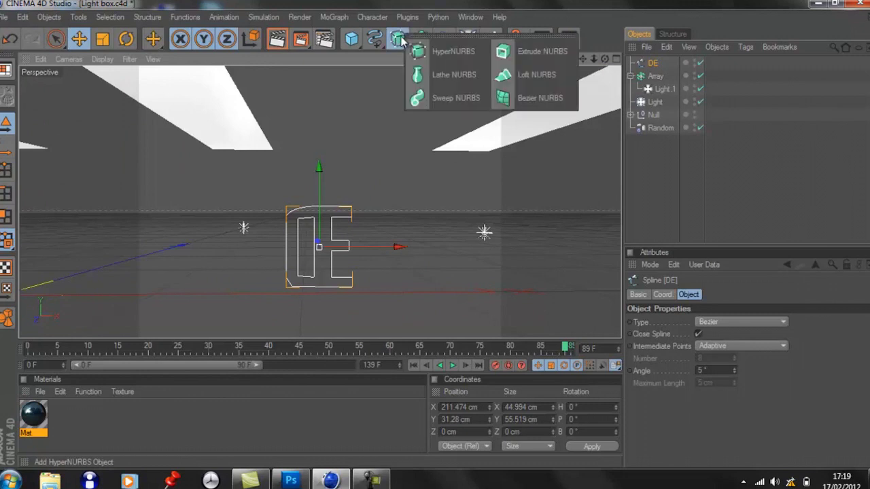
pyautogui.click(539, 52)
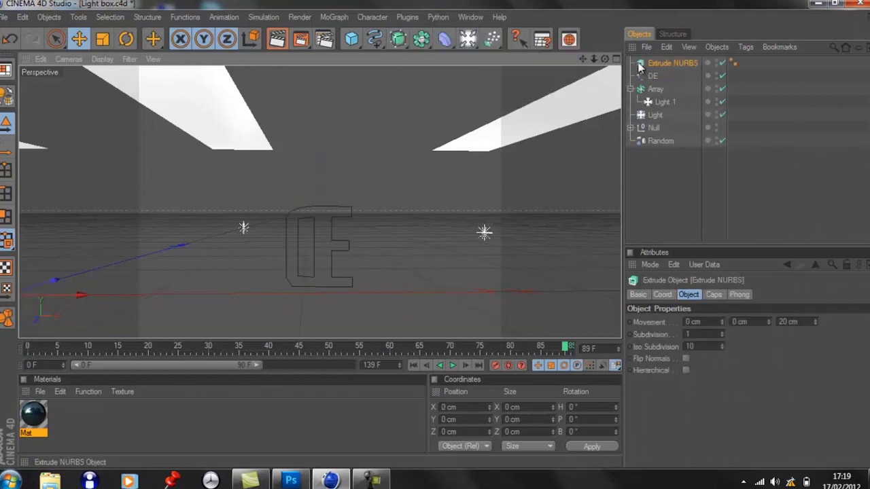
pyautogui.click(654, 76)
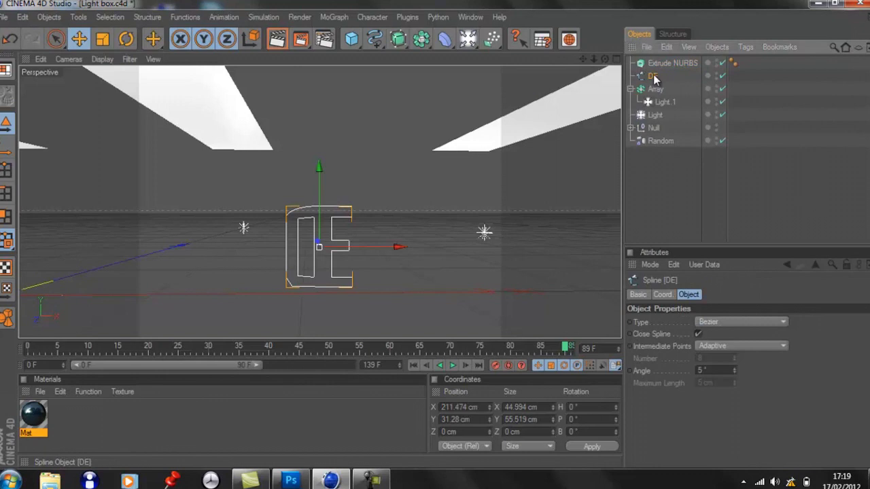
pyautogui.click(658, 62)
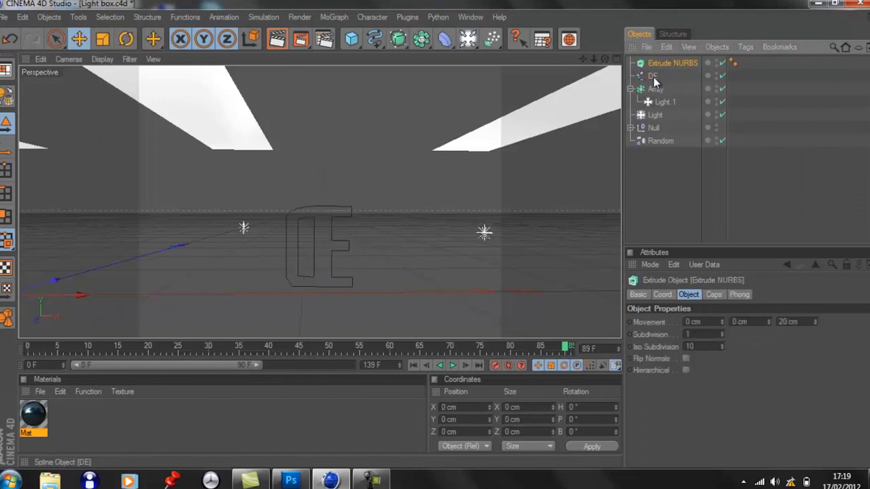
pyautogui.click(653, 76)
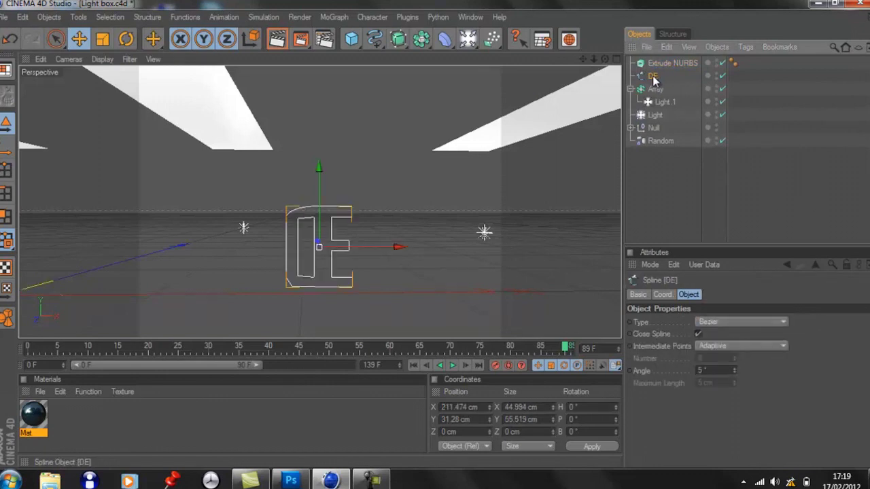
pyautogui.moveTo(654, 78)
pyautogui.mouseDown()
pyautogui.moveTo(667, 66)
pyautogui.moveTo(658, 62)
pyautogui.mouseUp()
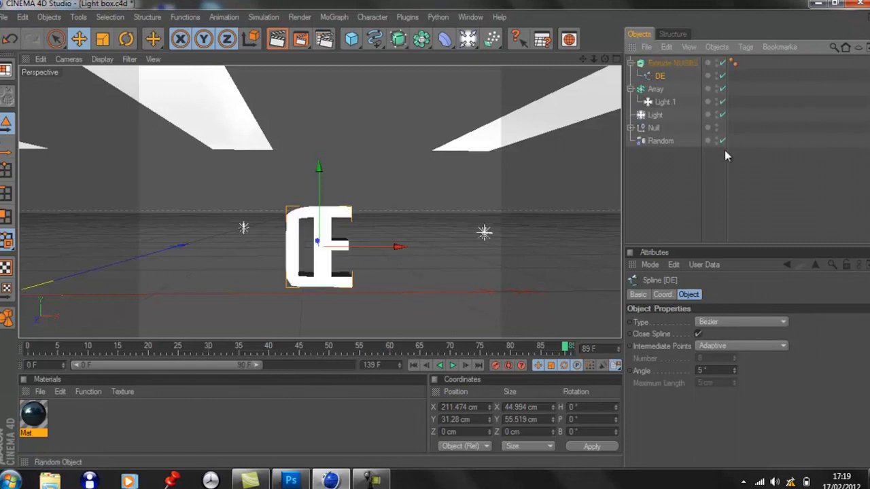
# Set the Extrude NURBS Z movement to 59 cm and render a preview.
pyautogui.click(668, 63)
pyautogui.moveTo(817, 325); pyautogui.dragTo(817, 325)
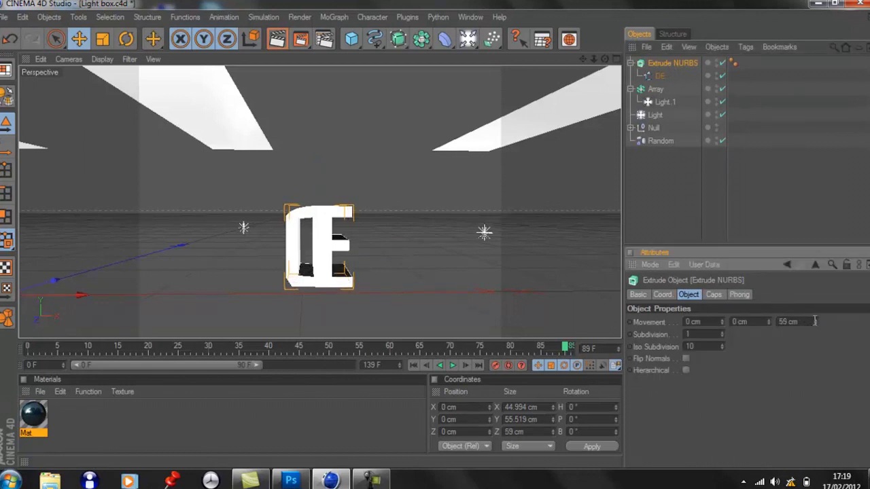
pyautogui.click(276, 39)
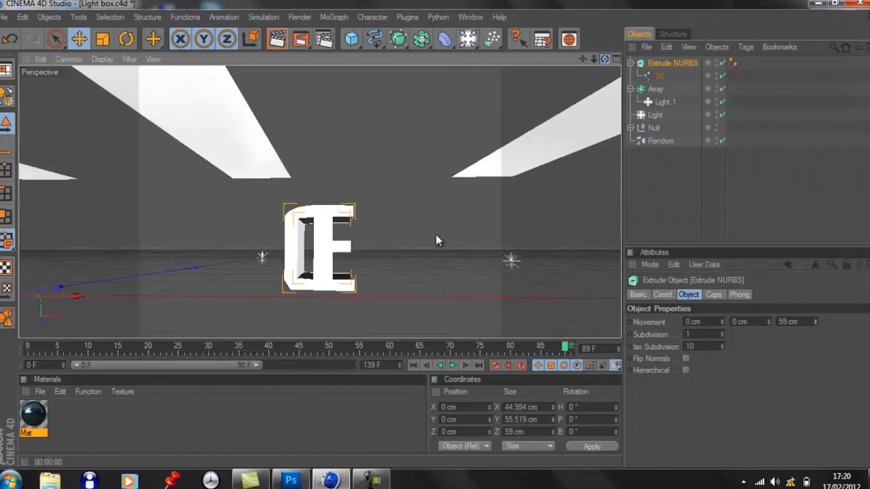
pyautogui.moveTo(436, 234)
pyautogui.keyDown('alt'); pyautogui.mouseDown()
pyautogui.moveTo(442, 229)
pyautogui.moveTo(423, 252)
pyautogui.moveTo(457, 233)
pyautogui.moveTo(434, 232)
pyautogui.mouseUp(); pyautogui.keyUp('alt')
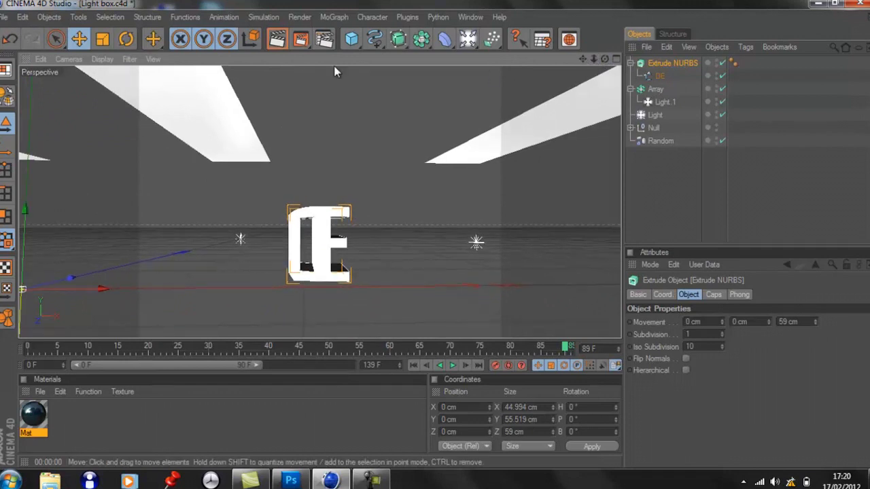